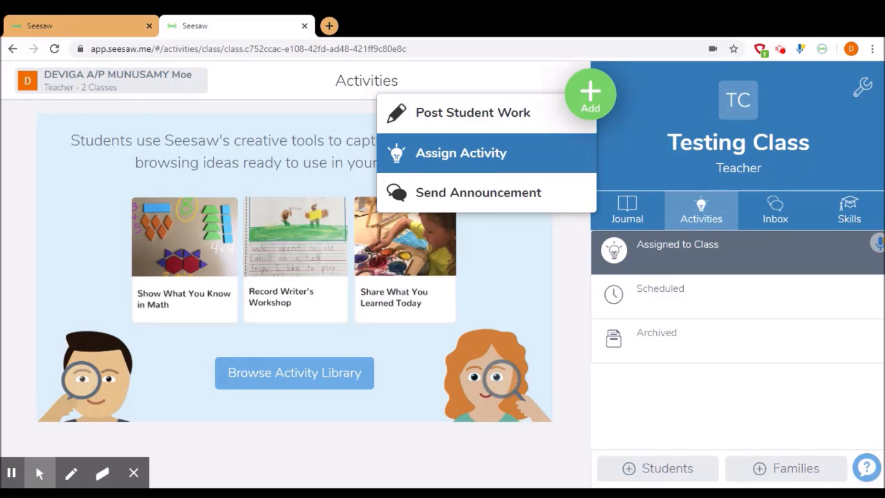
# - Create a new activity to assign to the class and name it "Read and Write"
pyautogui.click(488, 155)
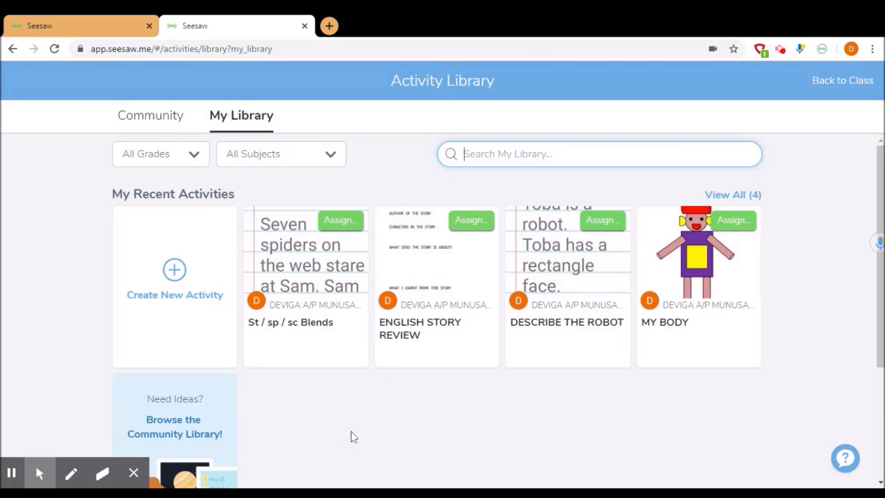
pyautogui.click(174, 270)
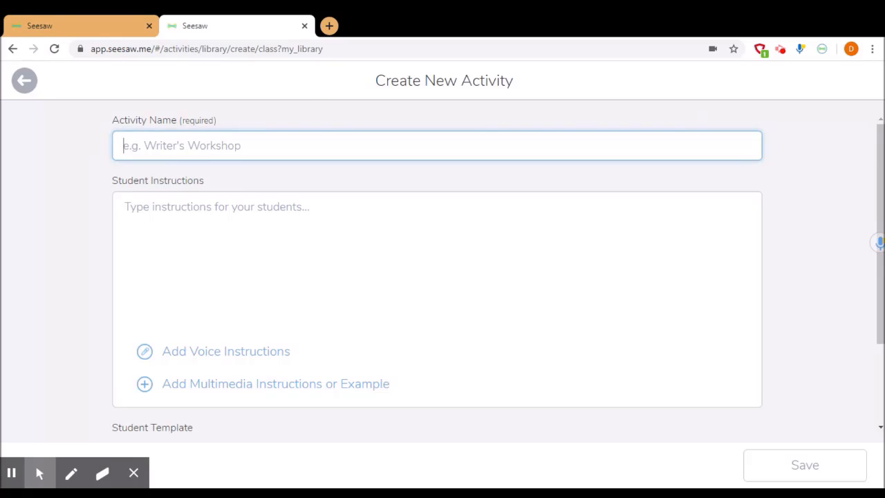
pyautogui.write('R')
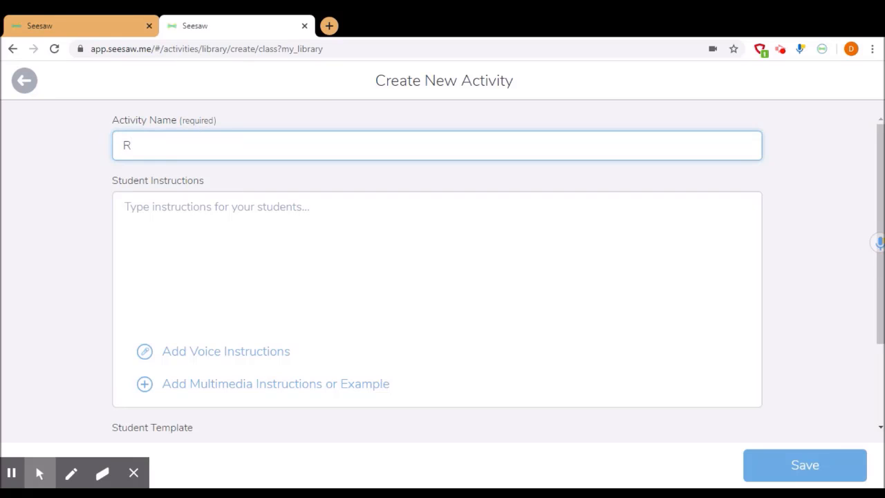
pyautogui.write('ead and Write')
# - Enter "1. Read the words given." as the first line of the student instructions
pyautogui.click(201, 216)
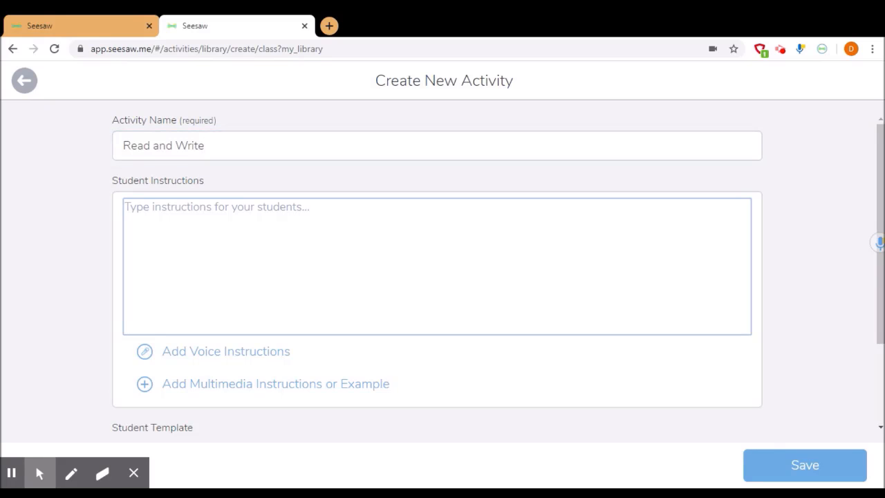
pyautogui.write('1. R')
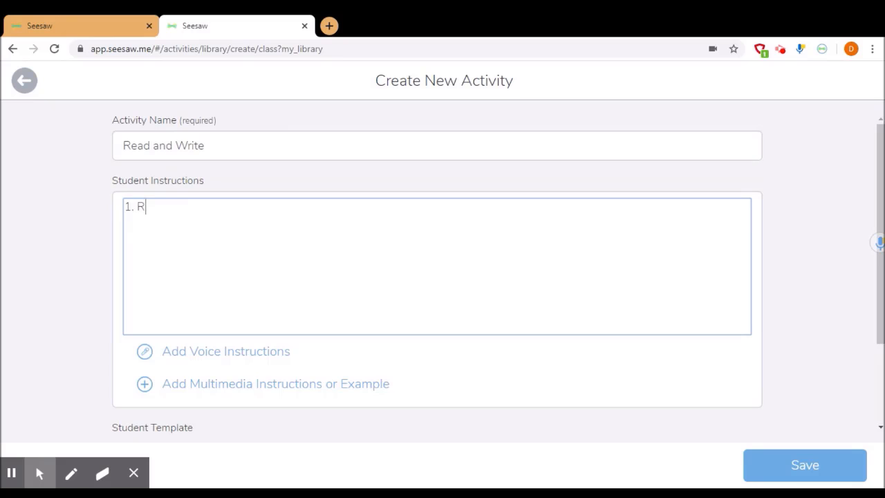
pyautogui.write('ead the words given.')
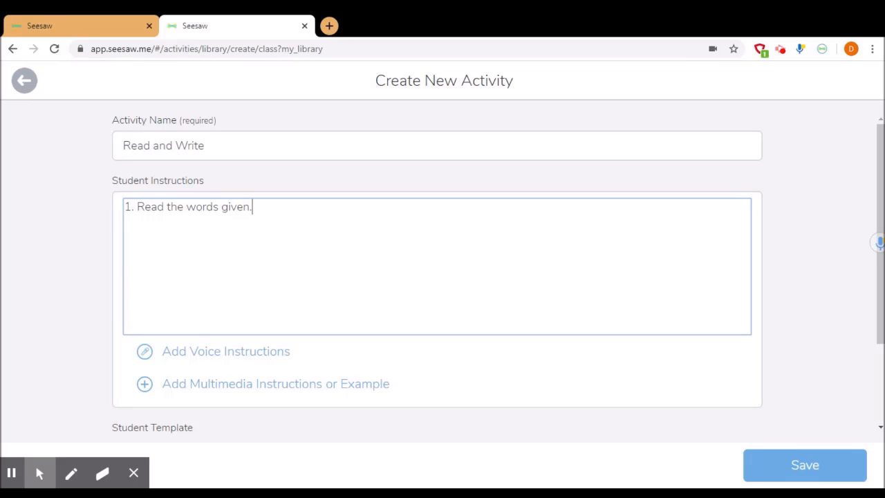
pyautogui.write('2. Write the words on a')
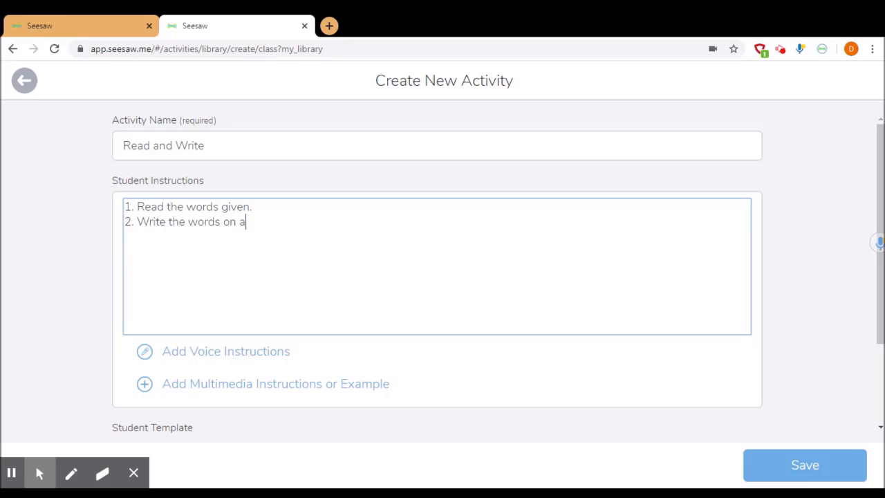
pyautogui.write(' pepr')
# - Add "2. Write the words on a paper or type in the template." as the second line of the student instructions
pyautogui.press('BackSpace')
pyautogui.press('BackSpace')
pyautogui.press('BackSpace')
pyautogui.write('aper or type ')
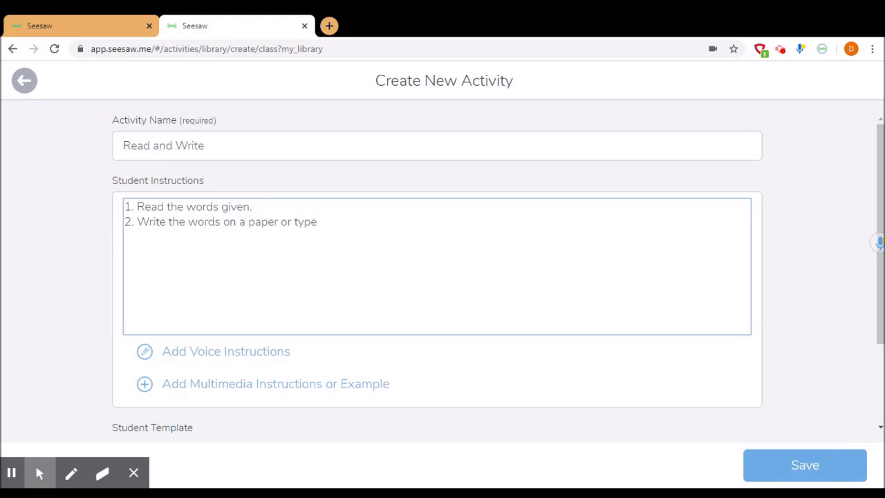
pyautogui.write('in the template.')
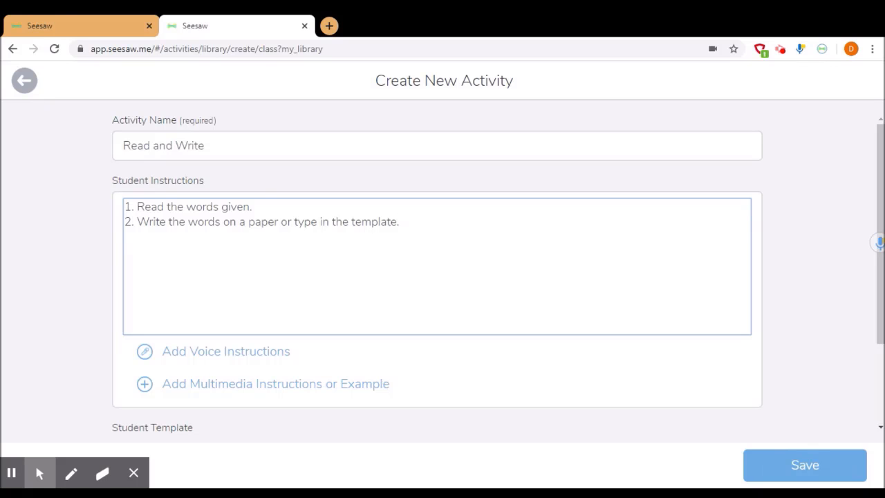
# - Record voice instructions of about six seconds for the activity
pyautogui.click(237, 357)
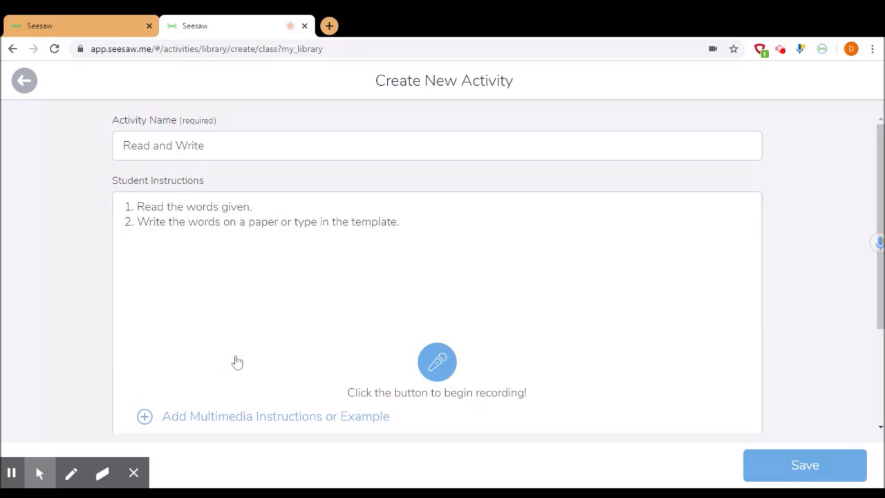
pyautogui.click(427, 366)
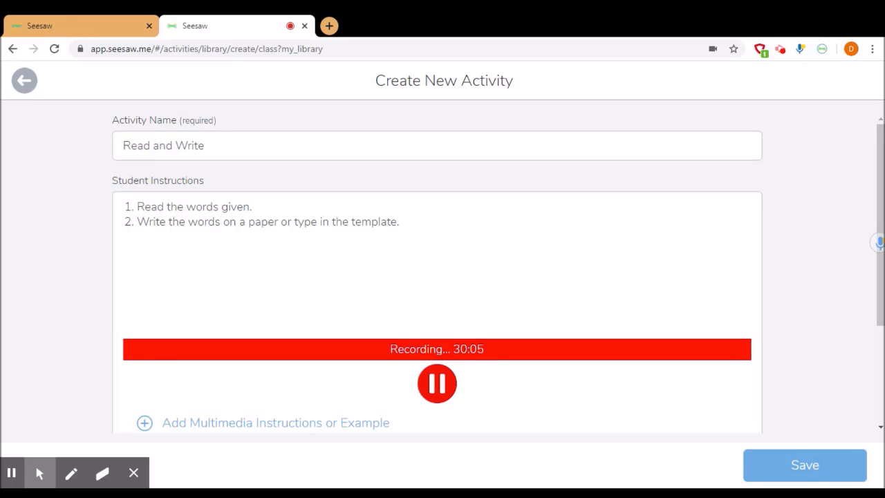
pyautogui.click(439, 384)
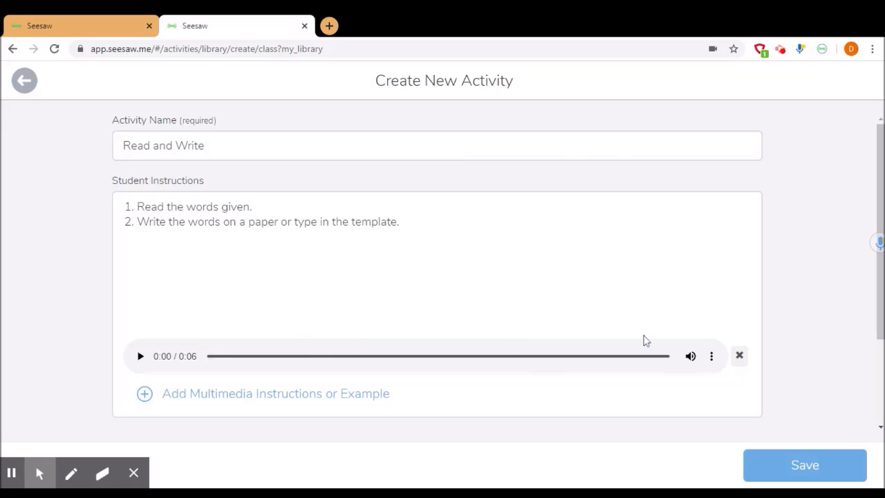
pyautogui.click(711, 359)
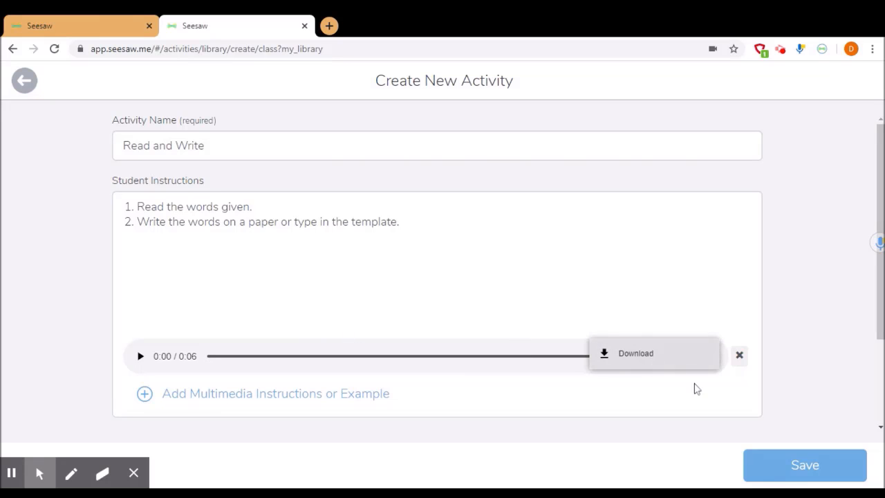
pyautogui.click(689, 384)
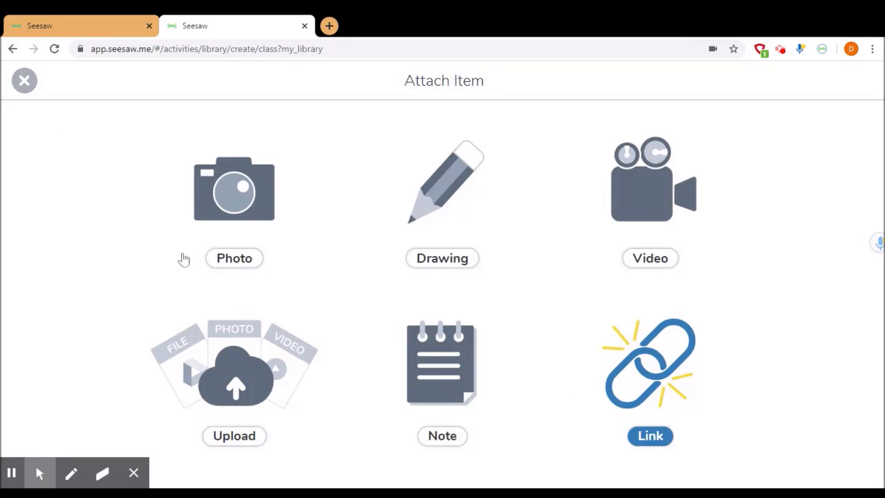
pyautogui.click(25, 80)
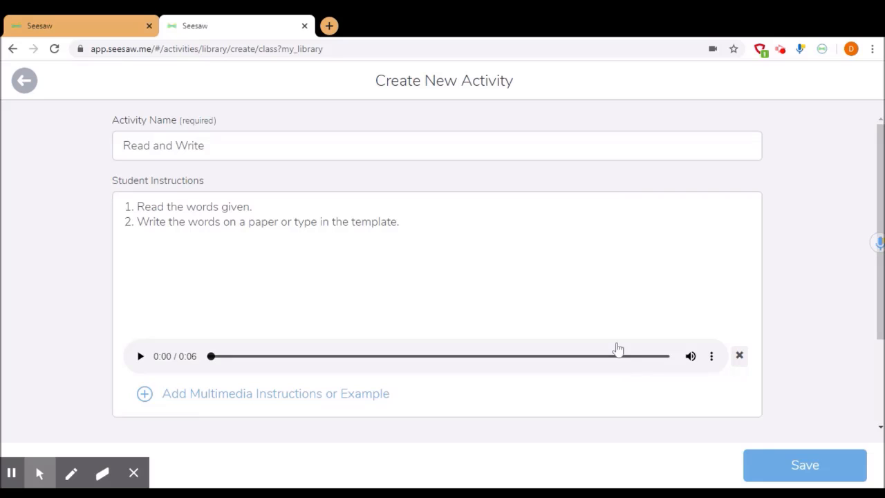
# - Add a note as the multimedia instructions and write "Read the words." on its first line
pyautogui.scroll(-1, 618, 348)
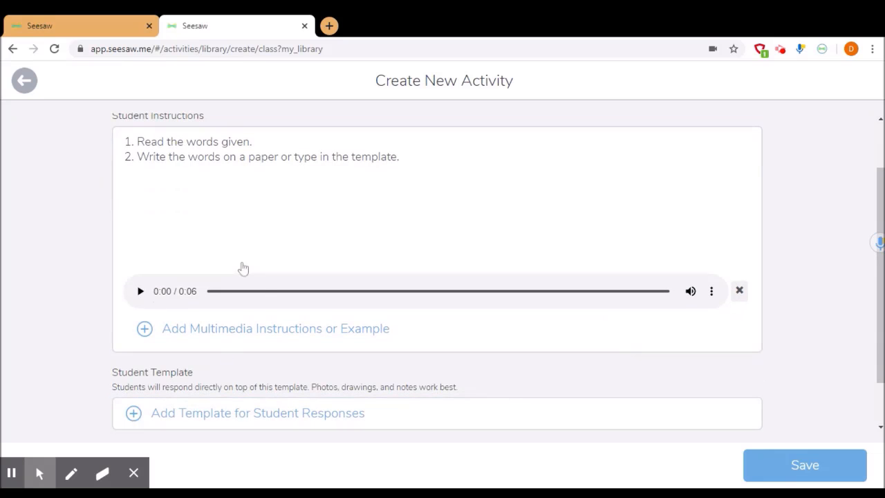
pyautogui.click(292, 333)
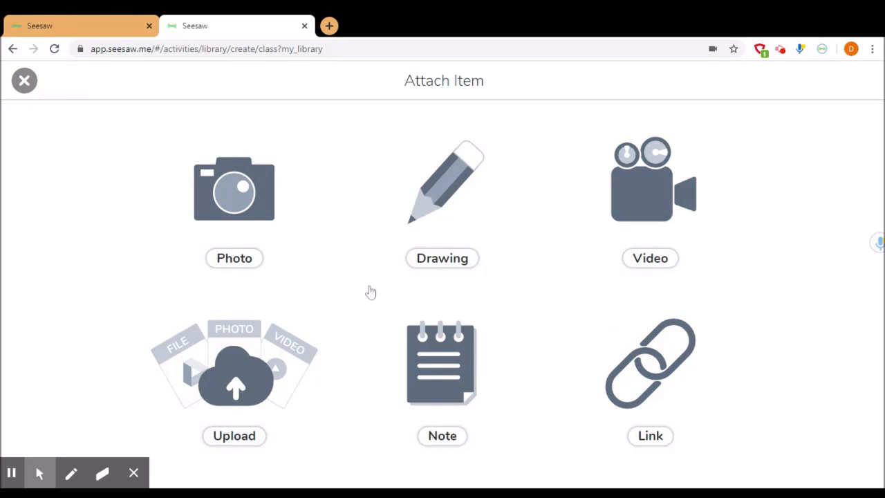
pyautogui.click(438, 359)
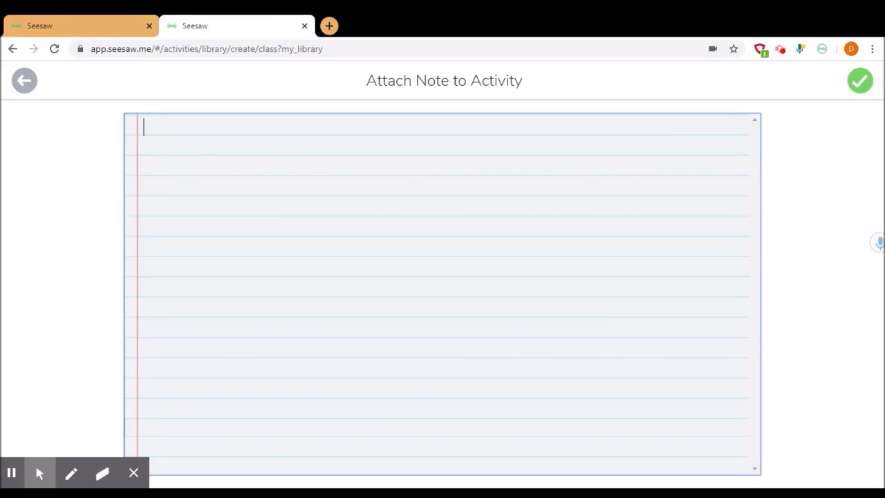
pyautogui.write('r')
pyautogui.press('BackSpace')
pyautogui.write('Read the words.')
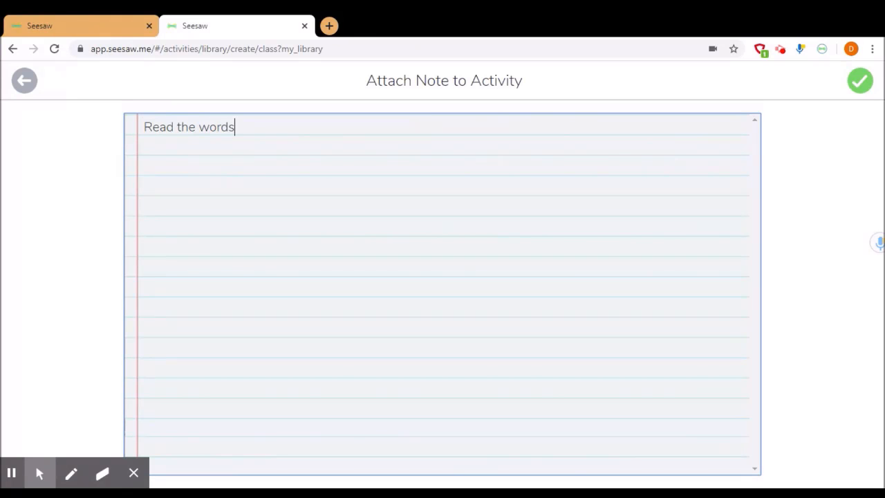
# - Leave a blank line in the note and list the words "1. stop" and "2. stair" on separate lines
pyautogui.press('Return')
pyautogui.press('Return')
pyautogui.write('1. S')
pyautogui.press('BackSpace')
pyautogui.write('stop')
pyautogui.press('Return')
pyautogui.write('2. stair')
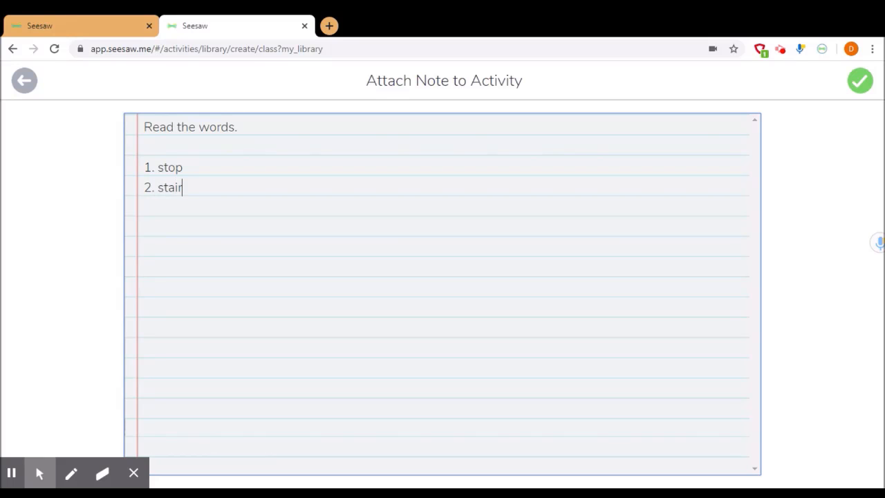
# - Add "3. stare" and "4. spider" to the note's word list and attach the note to the activity
pyautogui.press('Return')
pyautogui.write('3. stare')
pyautogui.press('Return')
pyautogui.write('4.spider')
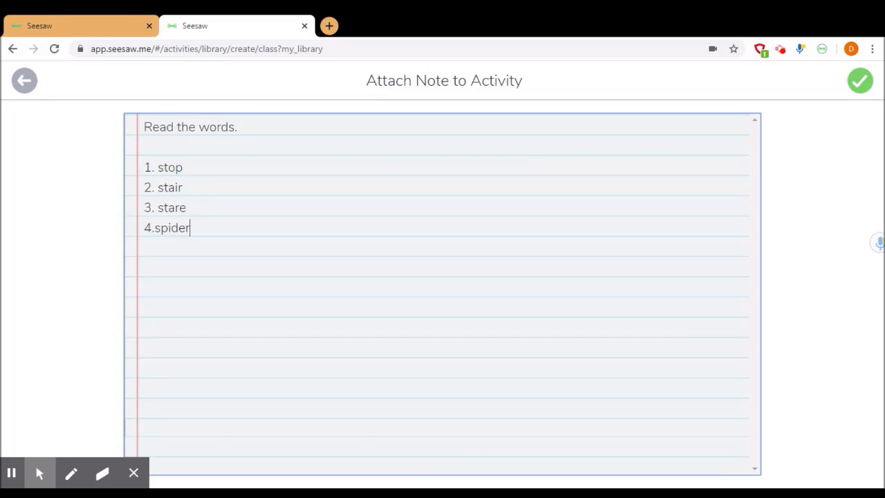
pyautogui.press('Left')
pyautogui.press('Left')
pyautogui.press('Left')
pyautogui.press('Left')
pyautogui.press('Left')
pyautogui.press('Left')
pyautogui.press('Left')
pyautogui.click(860, 81)
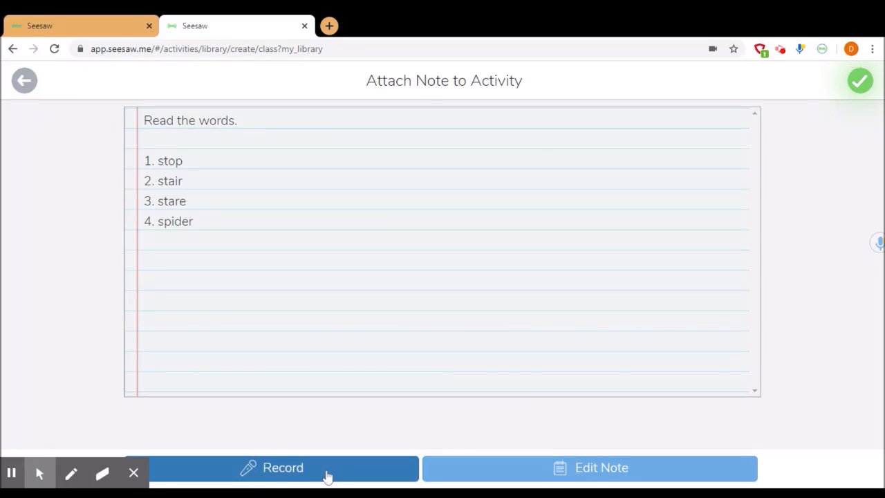
pyautogui.click(861, 81)
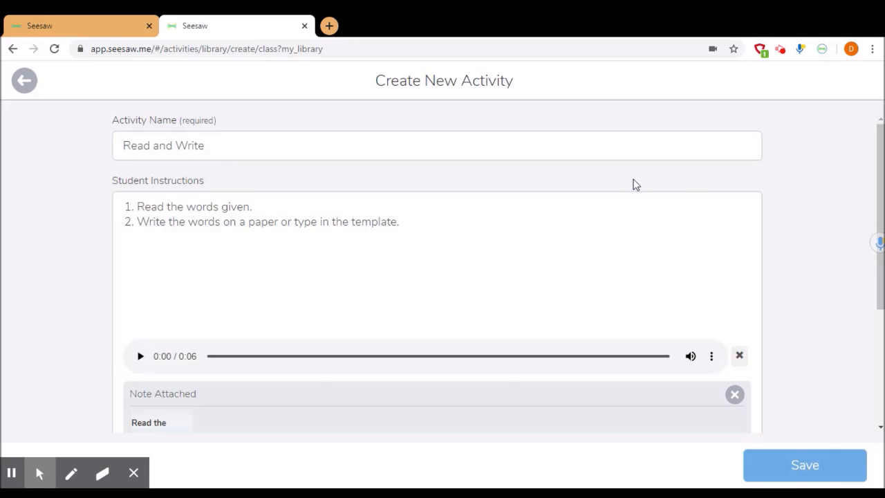
# - Start a blank drawing as the template for student responses
pyautogui.scroll(-3, 616, 180)
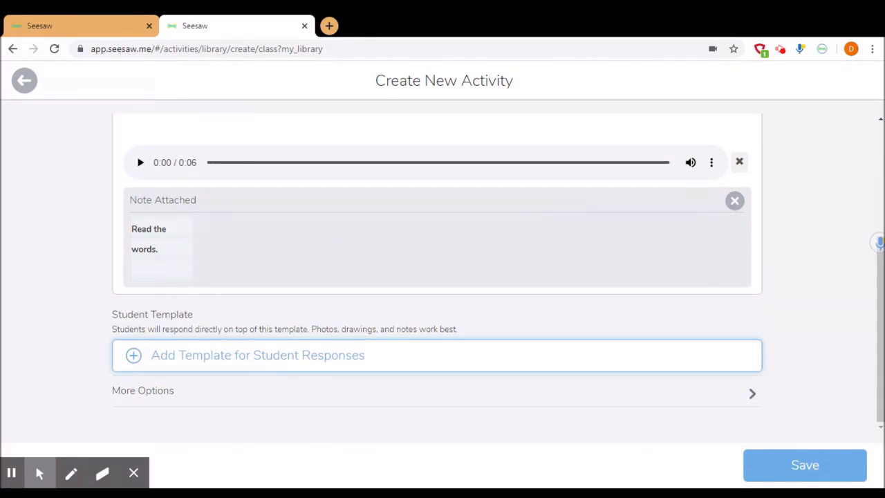
pyautogui.click(281, 368)
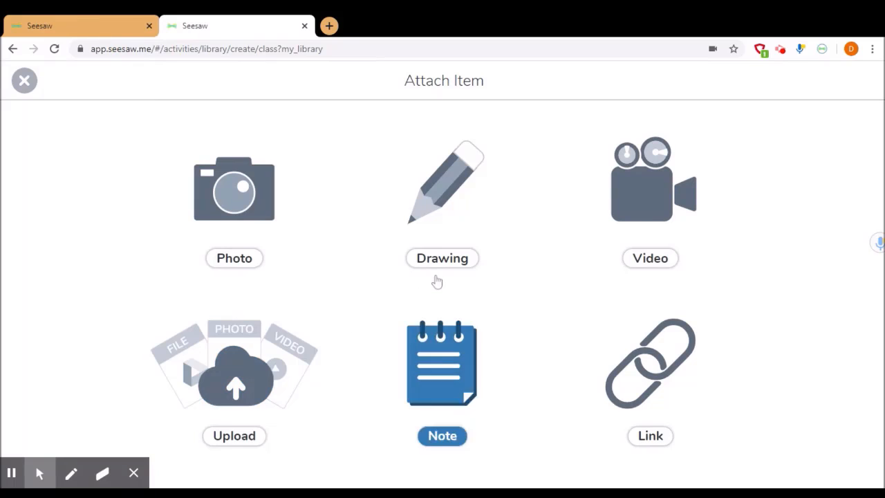
pyautogui.click(447, 201)
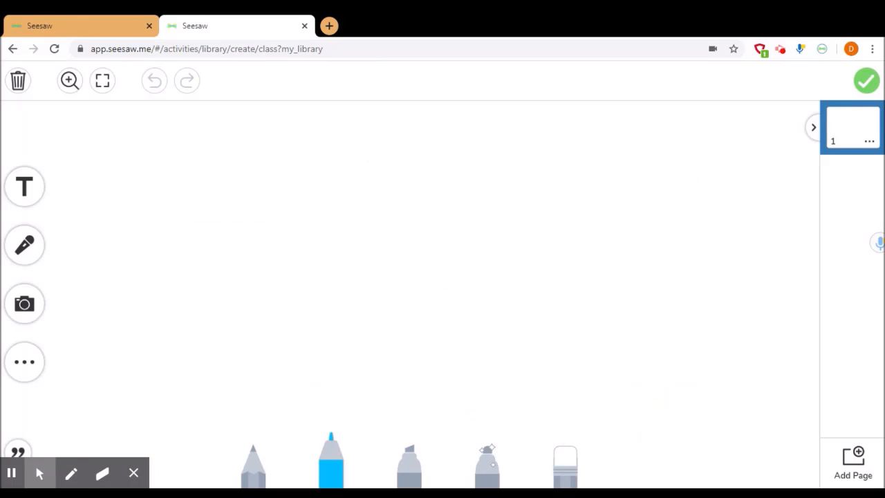
pyautogui.click(38, 190)
pyautogui.click(205, 141)
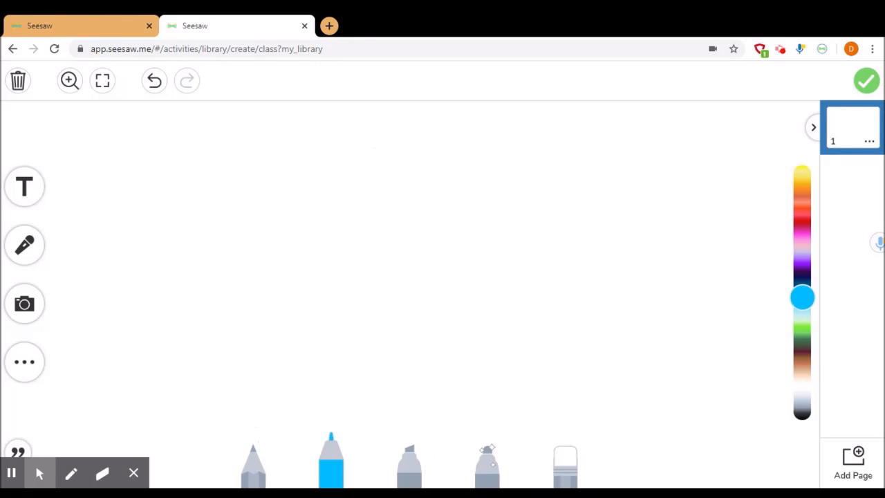
pyautogui.moveTo(223, 135)
pyautogui.mouseDown()
pyautogui.moveTo(269, 162)
pyautogui.moveTo(466, 185)
pyautogui.mouseUp()
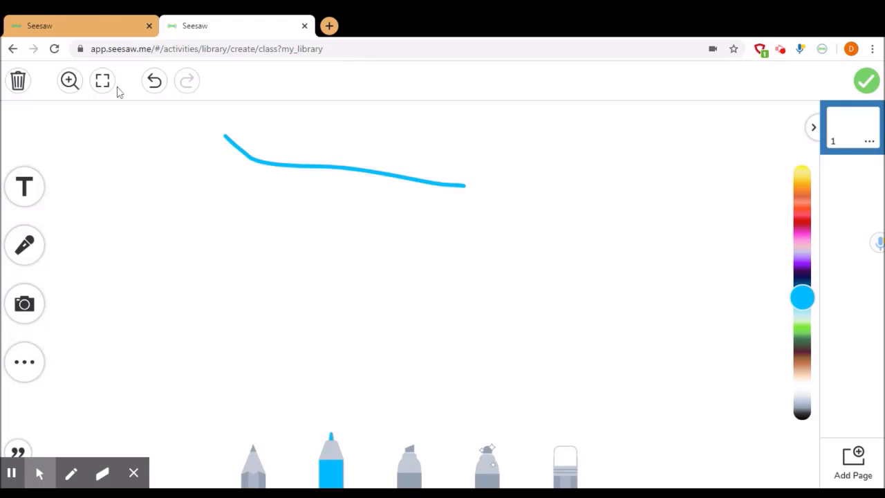
pyautogui.click(154, 81)
# - Add a text label reading "Write the word", widen it to fit one line and place it near the canvas's upper left
pyautogui.click(24, 187)
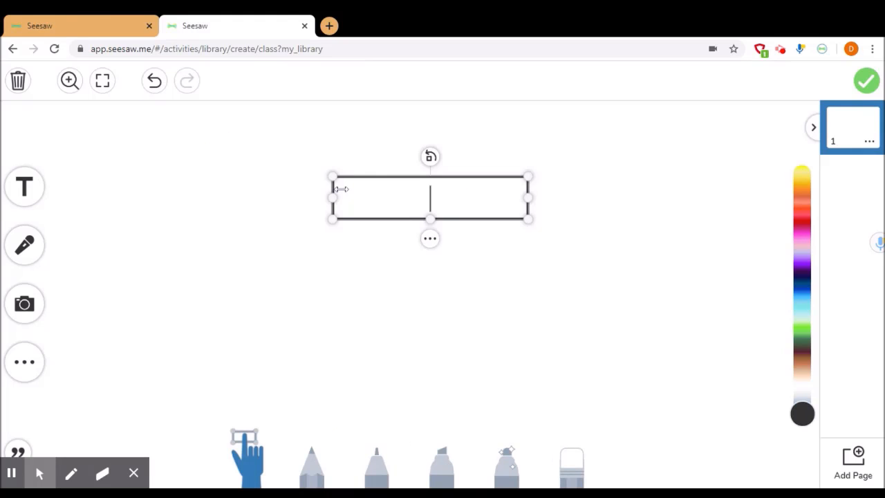
pyautogui.write('Write the word')
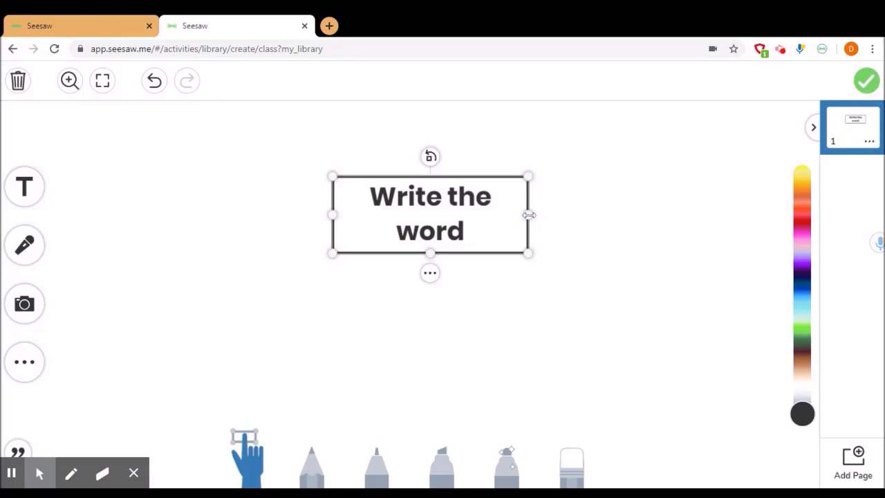
pyautogui.moveTo(528, 215); pyautogui.dragTo(388, 192)
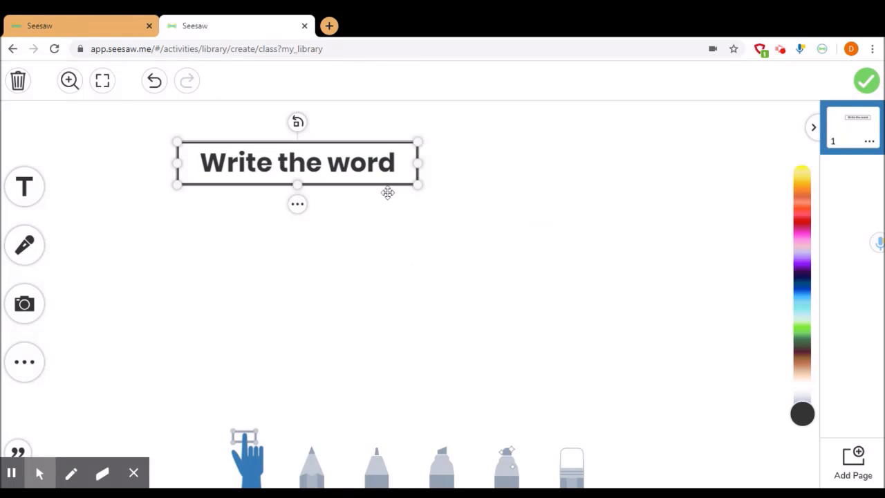
# - Insert a pink heart shape into the drawing template
pyautogui.click(24, 364)
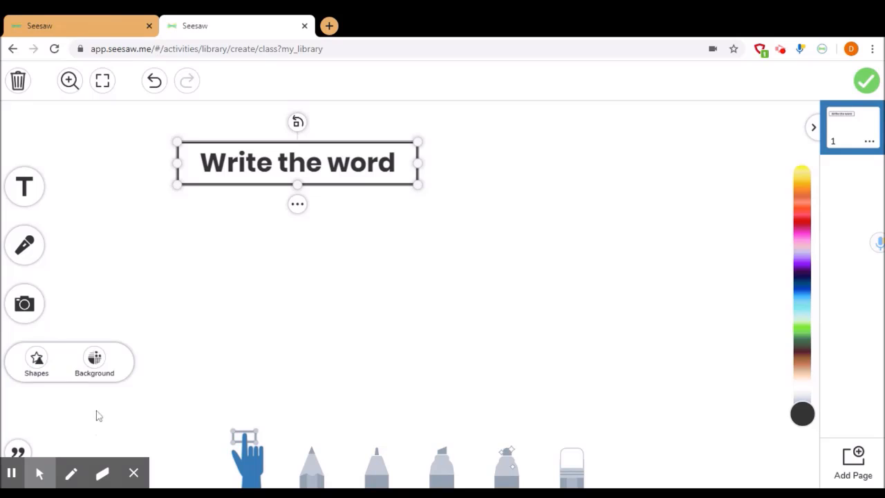
pyautogui.click(37, 362)
pyautogui.click(21, 365)
pyautogui.click(41, 368)
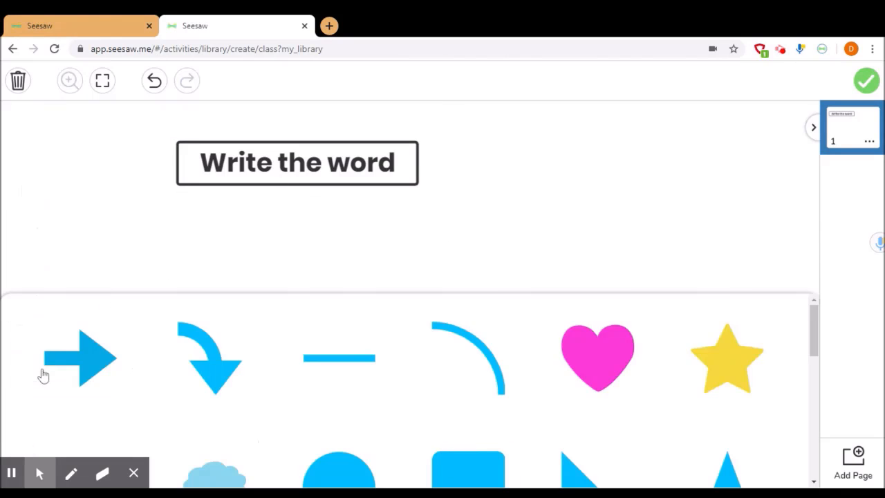
pyautogui.scroll(-1, 463, 418)
pyautogui.click(600, 310)
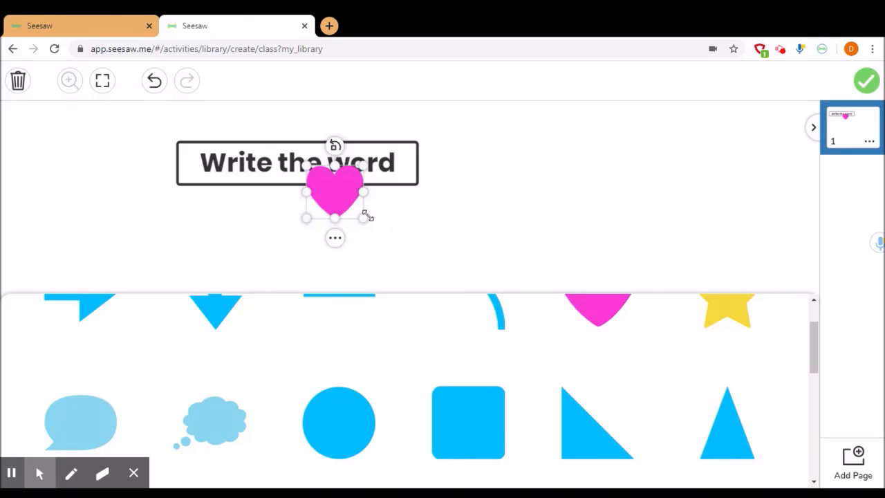
# - Move the pink heart below the left end of the "Write the word" label and enlarge it
pyautogui.click(510, 221)
pyautogui.moveTo(334, 208); pyautogui.dragTo(177, 255)
pyautogui.click(194, 316)
pyautogui.click(236, 262)
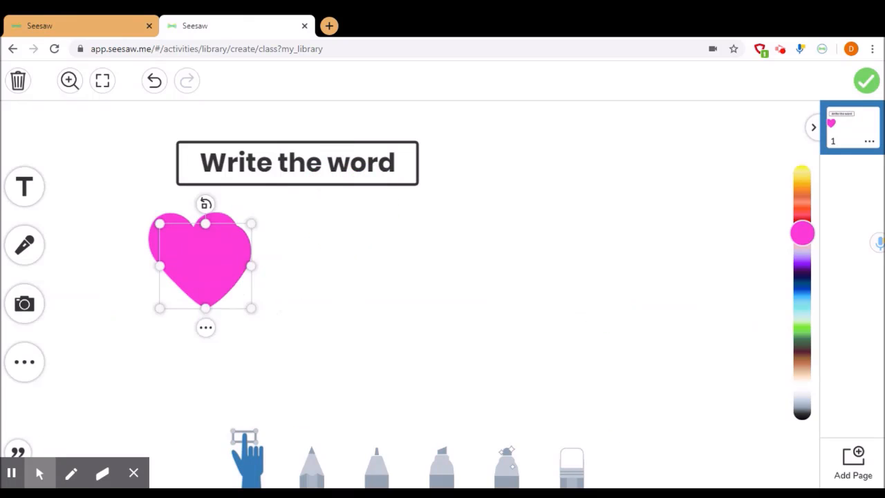
# - Duplicate the pink heart to make four hearts and spread the copies across the area below the "Write the word" label
pyautogui.click(205, 328)
pyautogui.click(247, 281)
pyautogui.click(217, 339)
pyautogui.click(257, 281)
pyautogui.moveTo(231, 310); pyautogui.dragTo(333, 275)
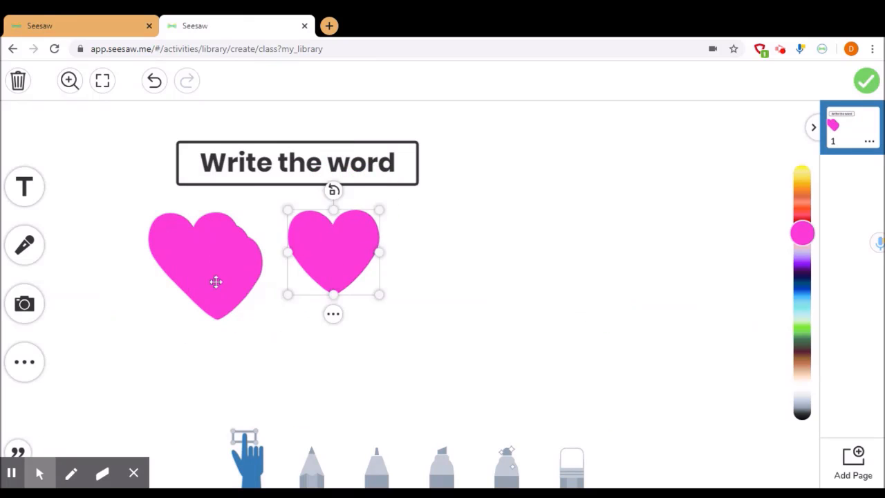
pyautogui.moveTo(215, 282); pyautogui.dragTo(672, 249)
pyautogui.click(215, 266)
# - Enlarge and reposition the pink hearts to form a row whose sizes increase from left to right
pyautogui.moveTo(241, 297); pyautogui.dragTo(258, 313)
pyautogui.moveTo(227, 279); pyautogui.dragTo(161, 285)
pyautogui.moveTo(334, 253); pyautogui.dragTo(280, 261)
pyautogui.moveTo(326, 306); pyautogui.dragTo(366, 346)
pyautogui.moveTo(311, 278); pyautogui.dragTo(296, 269)
pyautogui.moveTo(160, 270); pyautogui.dragTo(163, 275)
pyautogui.click(508, 261)
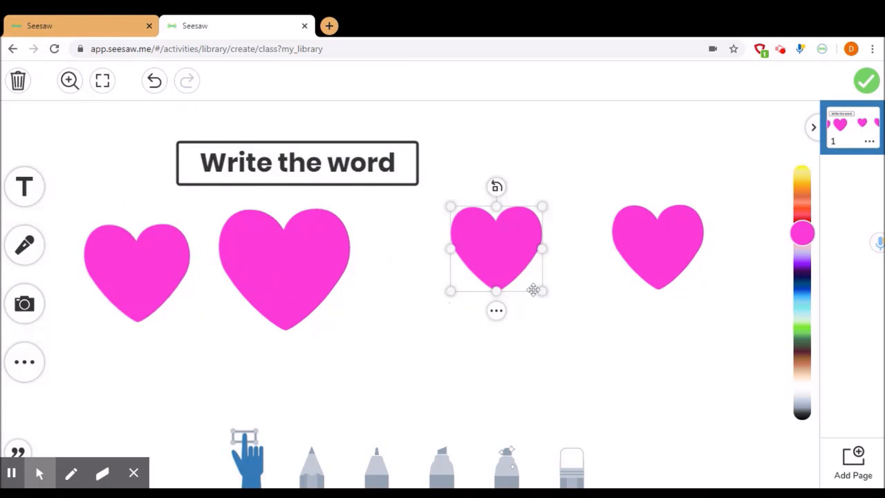
pyautogui.moveTo(542, 291); pyautogui.dragTo(493, 274)
pyautogui.moveTo(669, 255); pyautogui.dragTo(671, 253)
pyautogui.moveTo(702, 294); pyautogui.dragTo(674, 277)
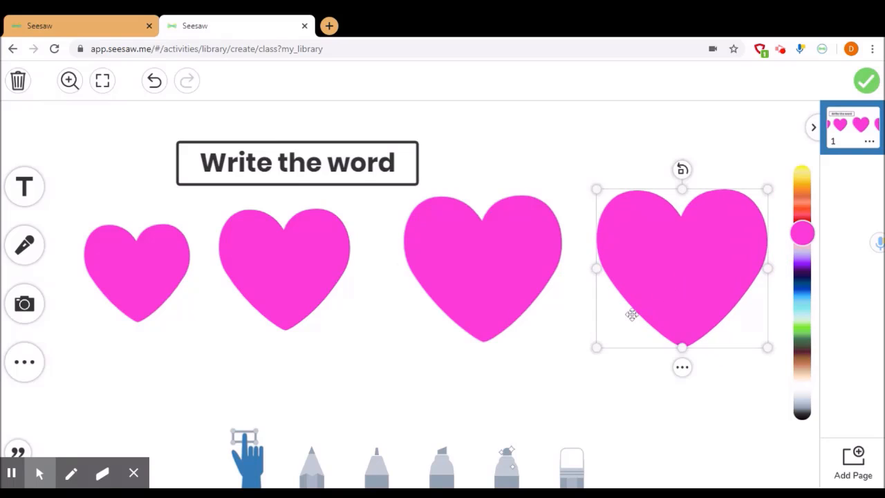
# - Recolor the second heart coral red, the third dark blue and the largest one bright green
pyautogui.click(122, 255)
pyautogui.click(257, 267)
pyautogui.click(804, 215)
pyautogui.click(495, 259)
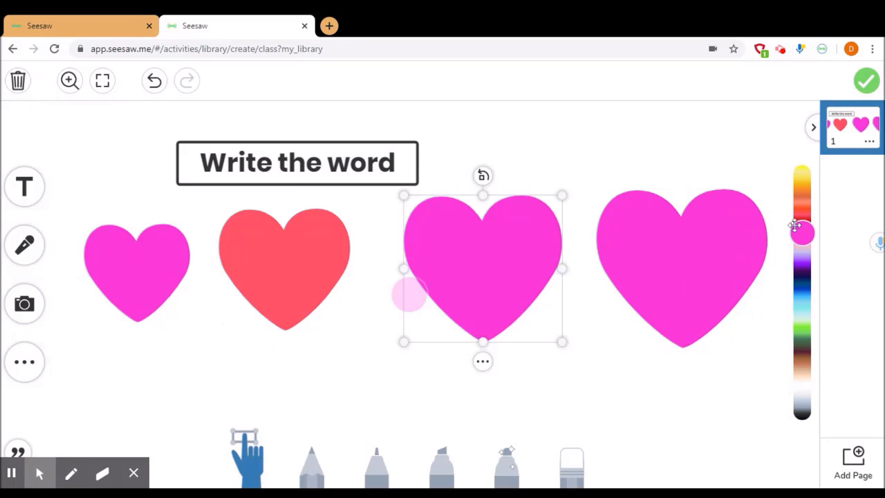
pyautogui.moveTo(796, 249); pyautogui.dragTo(793, 285)
pyautogui.click(679, 260)
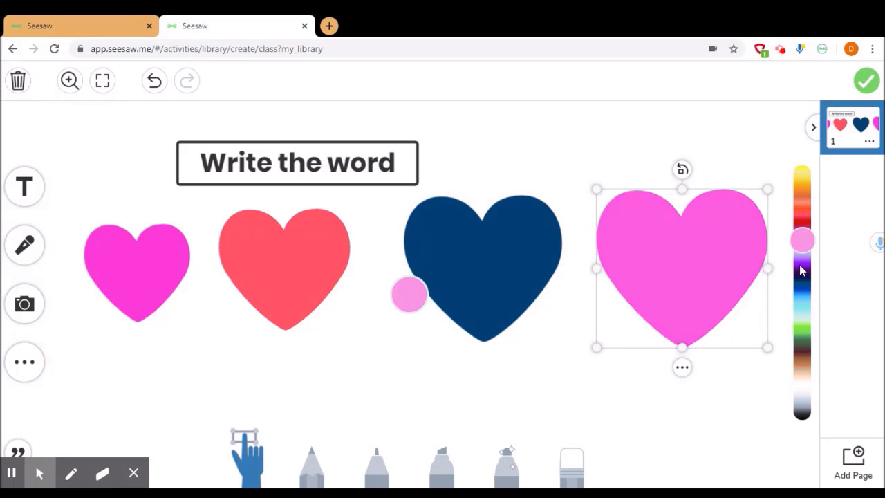
pyautogui.moveTo(799, 342); pyautogui.dragTo(803, 332)
pyautogui.click(758, 384)
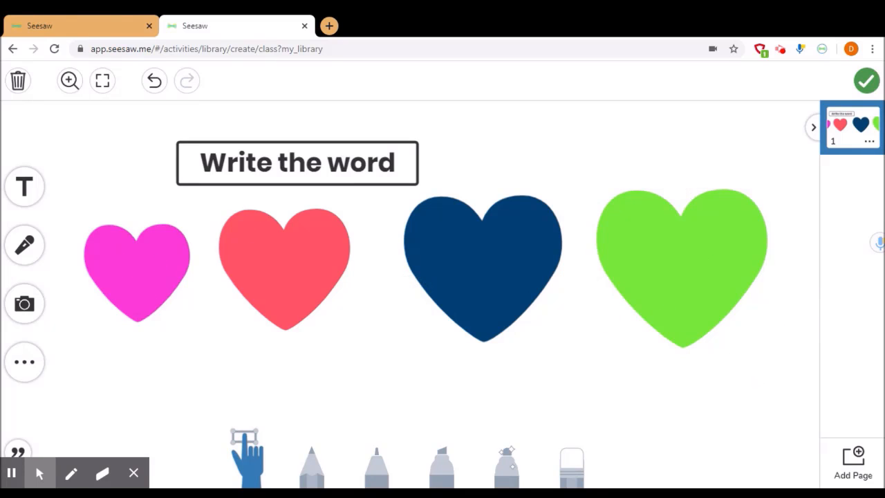
# - Attach the finished hearts drawing as the student template and save the "Read and Write" activity
pyautogui.click(868, 81)
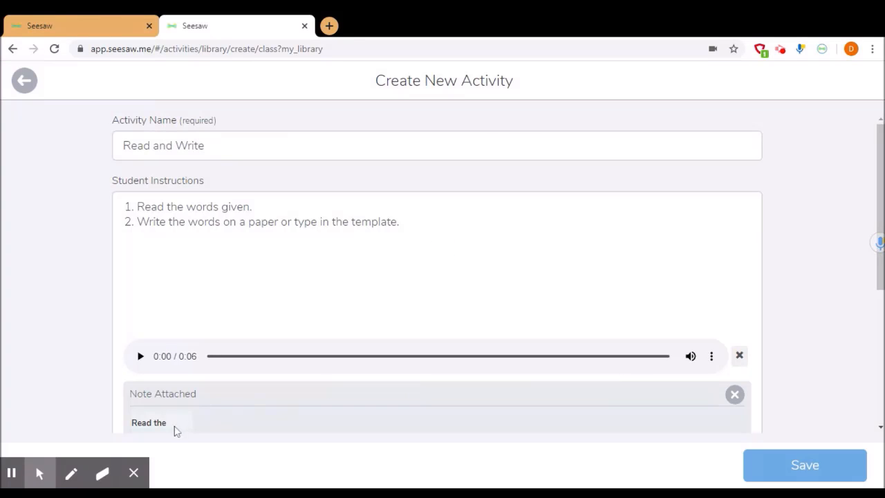
pyautogui.moveTo(879, 283); pyautogui.dragTo(872, 401)
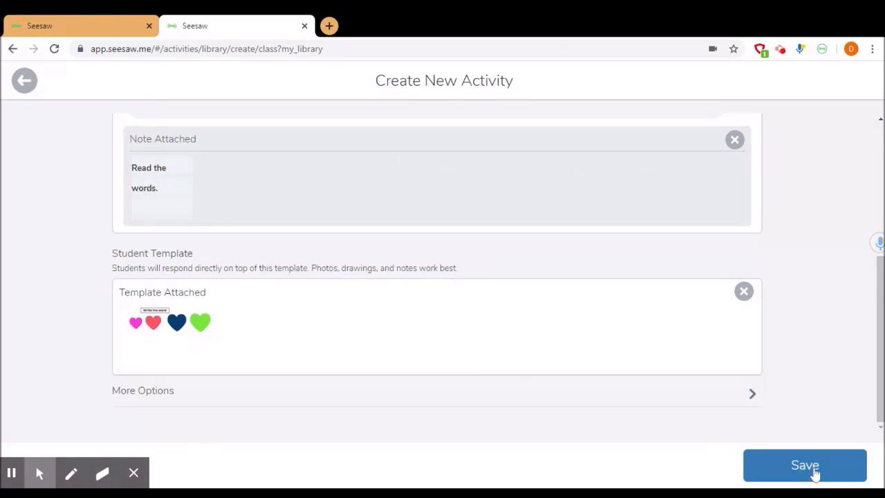
pyautogui.click(815, 473)
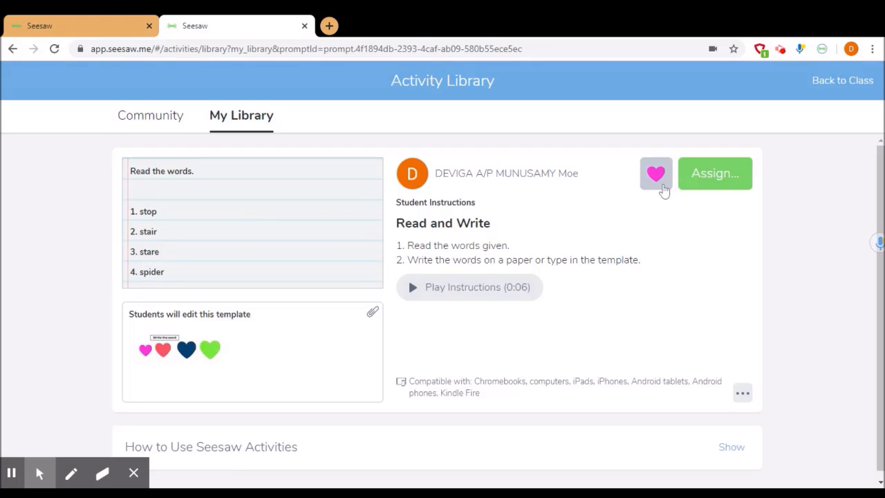
# - View the collection options for the saved activity and close them without adding it to a collection
pyautogui.click(656, 176)
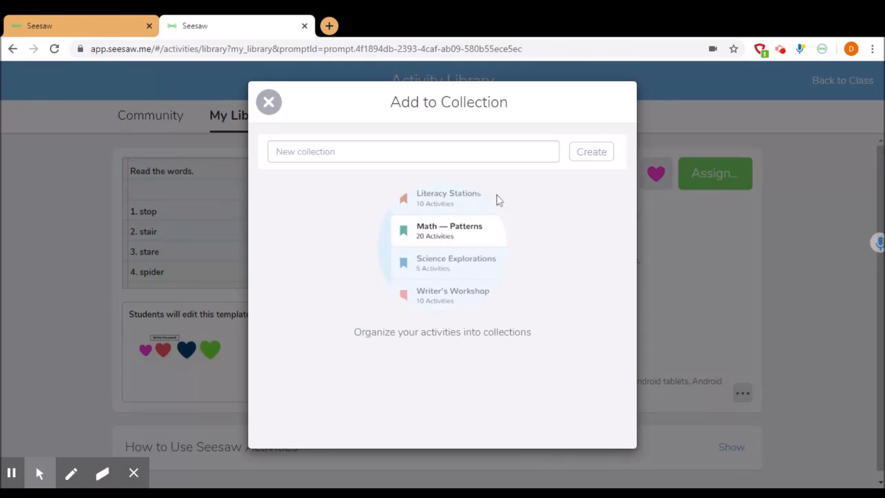
pyautogui.click(269, 102)
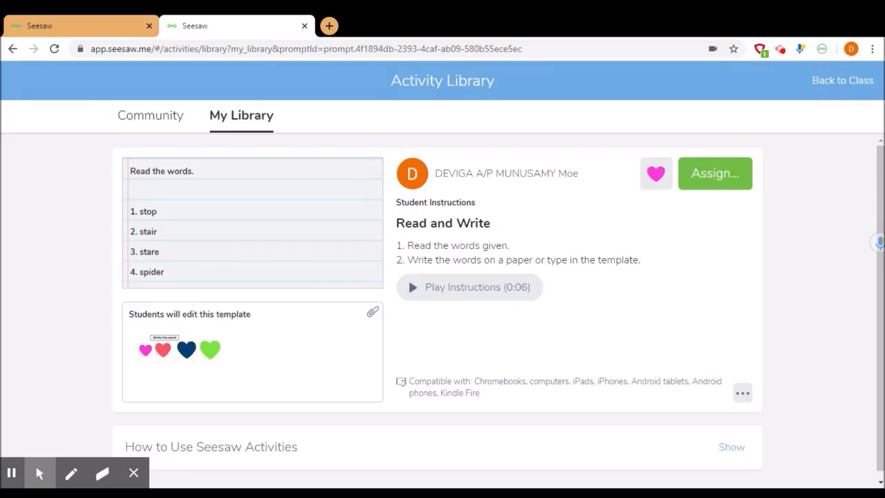
# - Assign the "Read and Write" activity to Testing Class and open it in that class
pyautogui.click(721, 177)
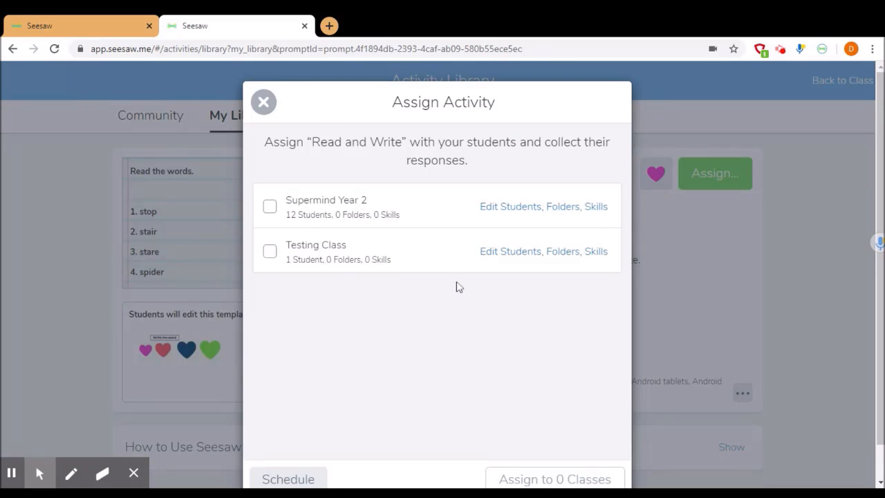
pyautogui.click(269, 252)
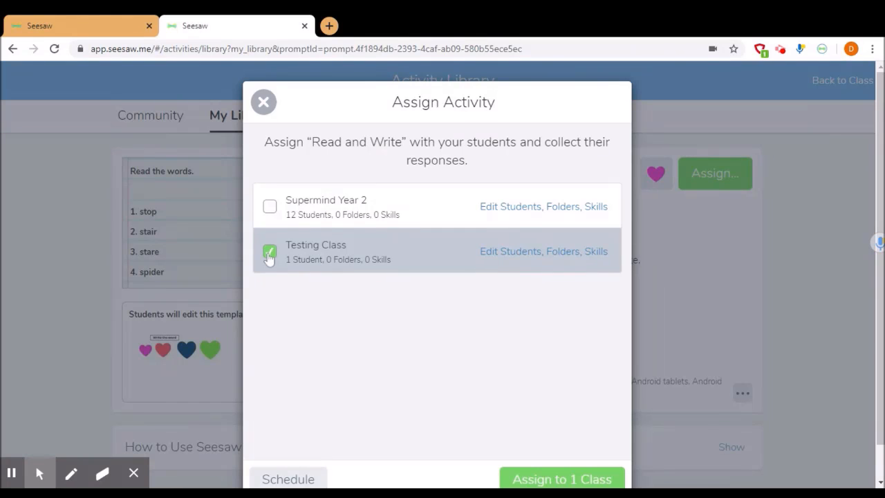
pyautogui.click(568, 481)
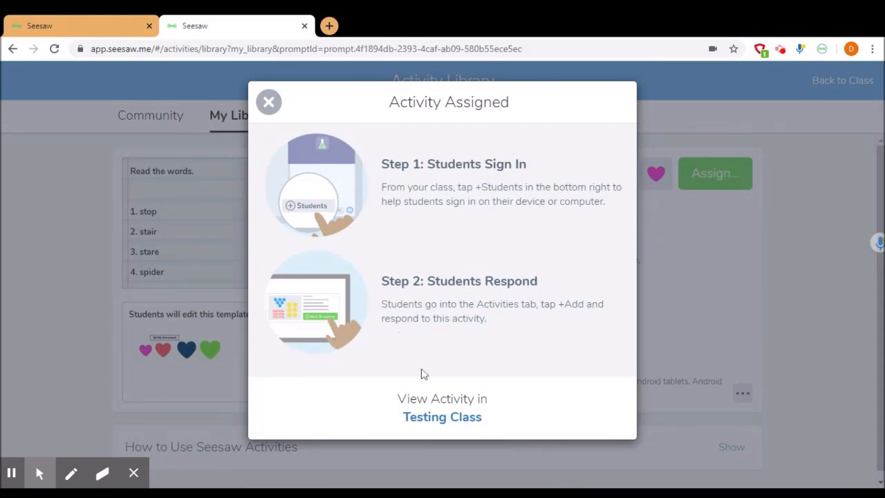
pyautogui.click(443, 418)
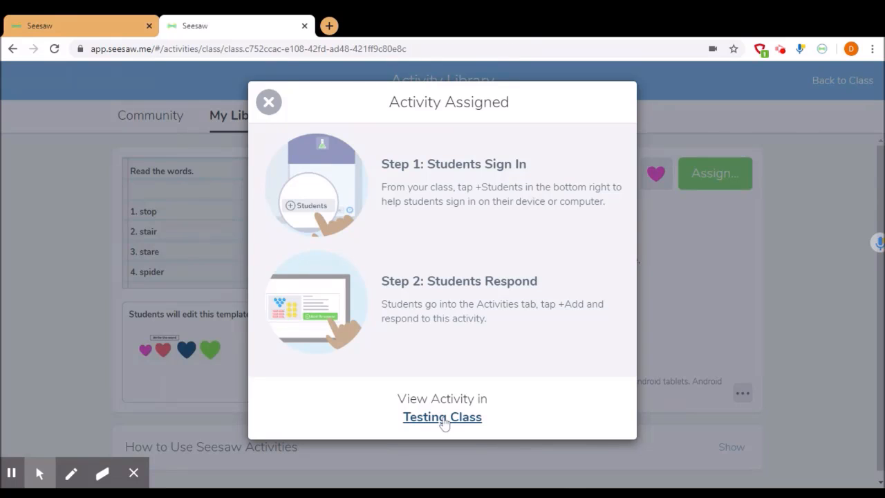